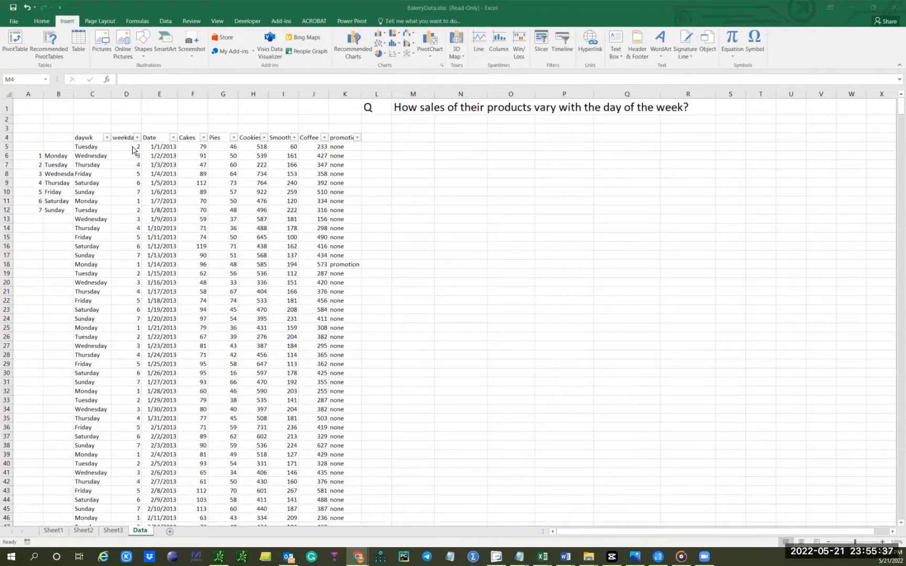
# Review which years the data covers using the Date column's filter list
pyautogui.click(172, 138)
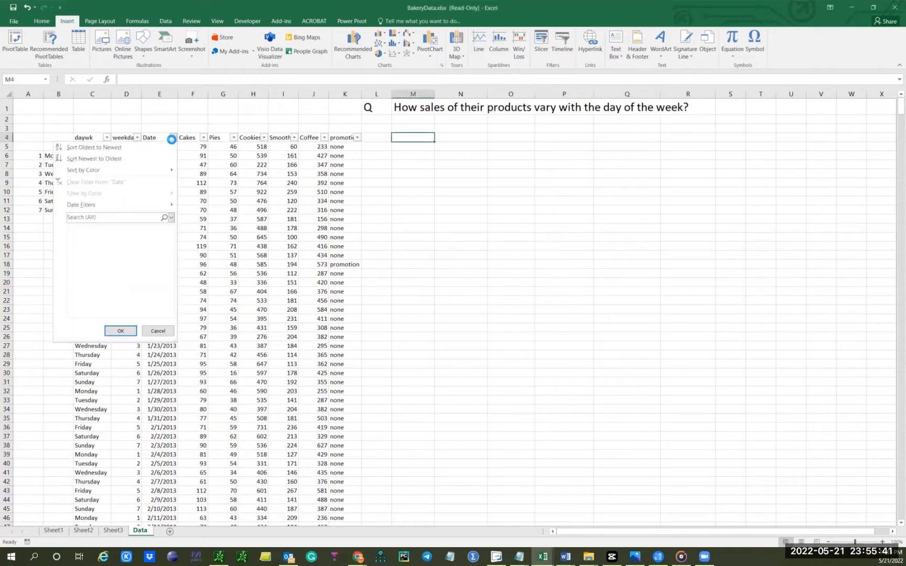
pyautogui.click(173, 138)
pyautogui.click(173, 138)
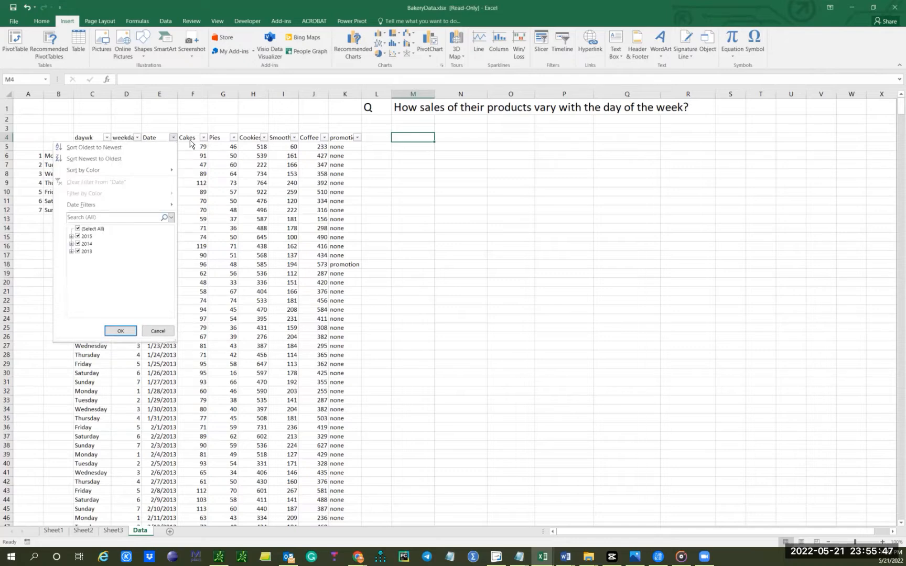
pyautogui.click(191, 141)
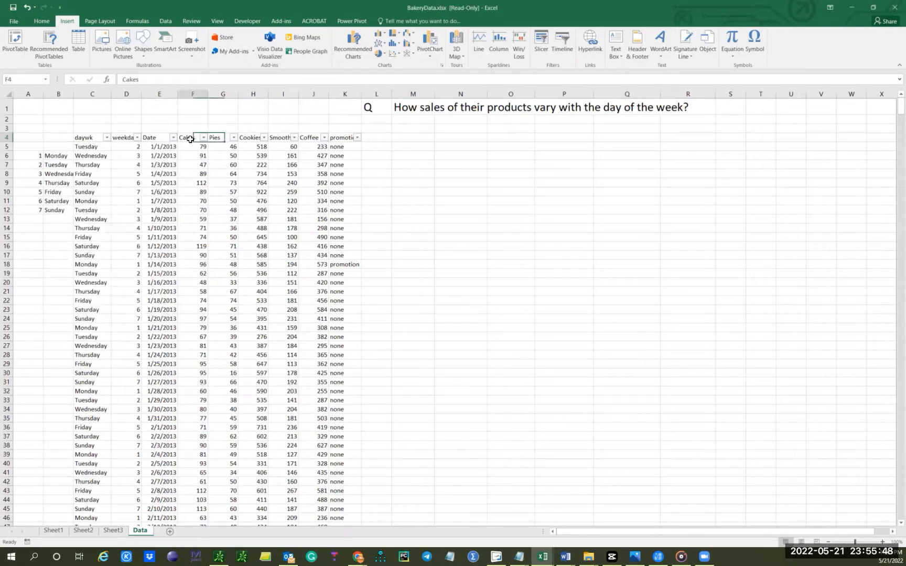
# Examine the product and promotion column headers and the last row of the sales data
pyautogui.click(223, 140)
pyautogui.click(251, 140)
pyautogui.doubleClick(284, 139)
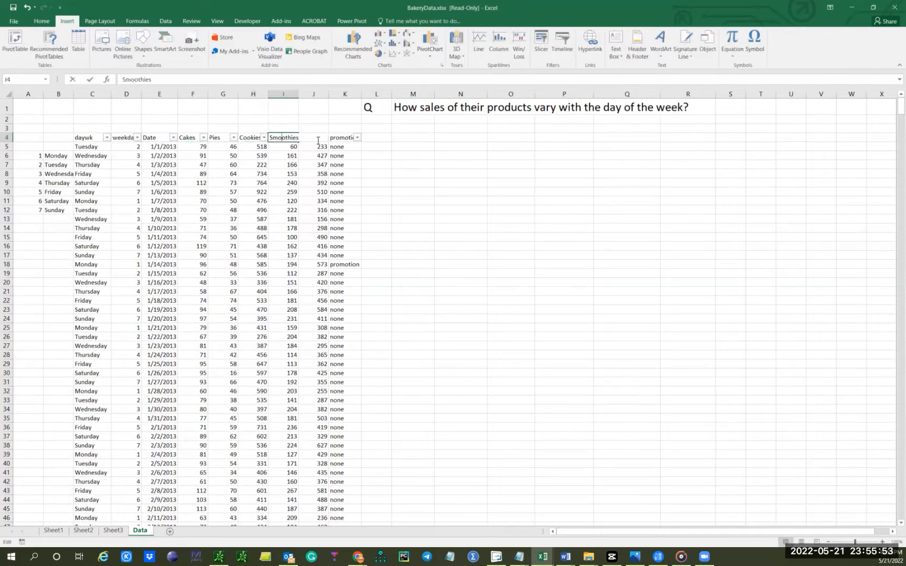
pyautogui.click(380, 188)
pyautogui.click(318, 139)
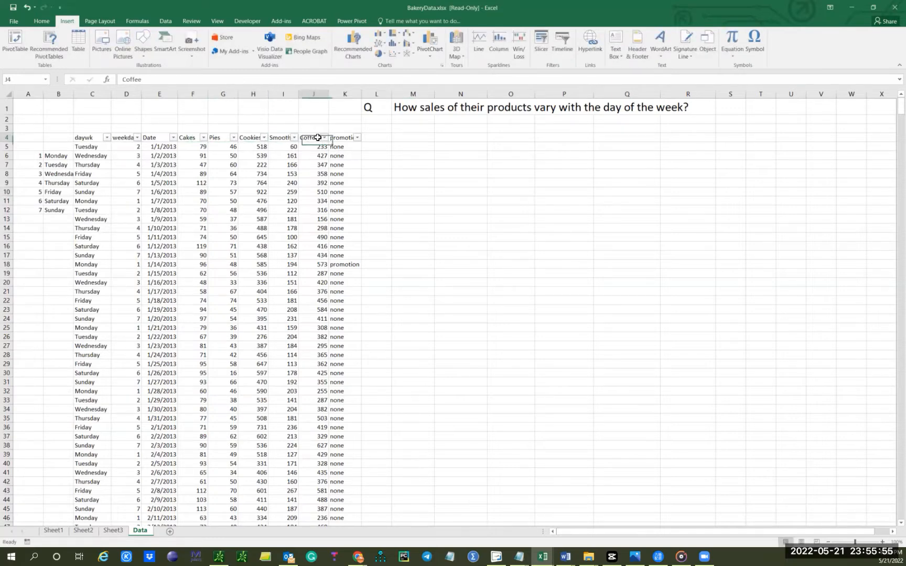
pyautogui.click(380, 158)
pyautogui.click(344, 139)
pyautogui.hotkey('ctrl', 'Down')
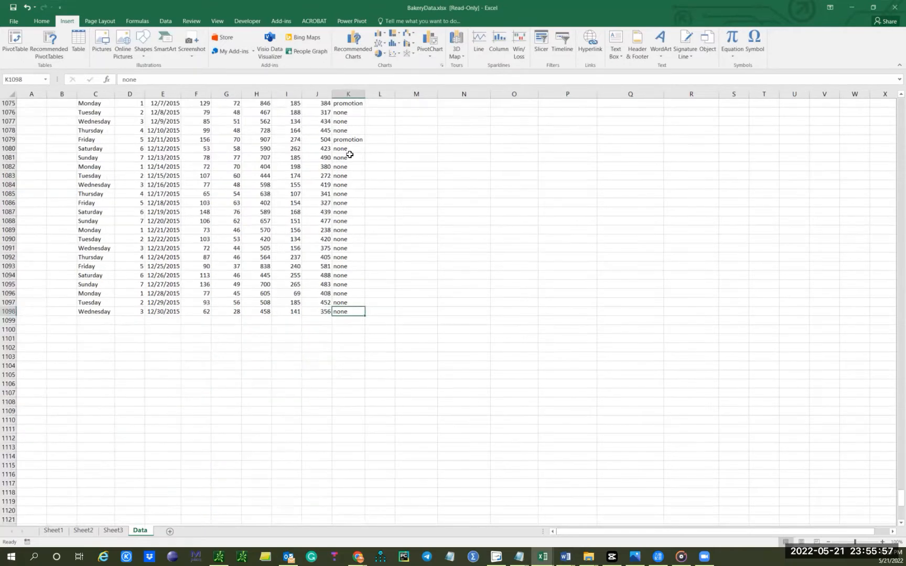
pyautogui.moveTo(897, 498); pyautogui.dragTo(897, 92)
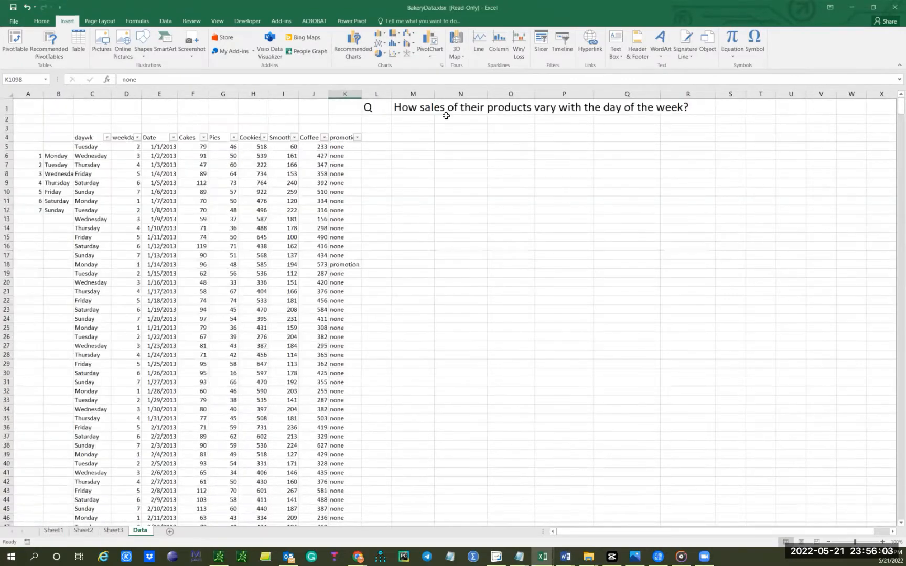
# Create a PivotTable from range C4:K1098, placed in cell M5 of the existing Data worksheet
pyautogui.click(422, 149)
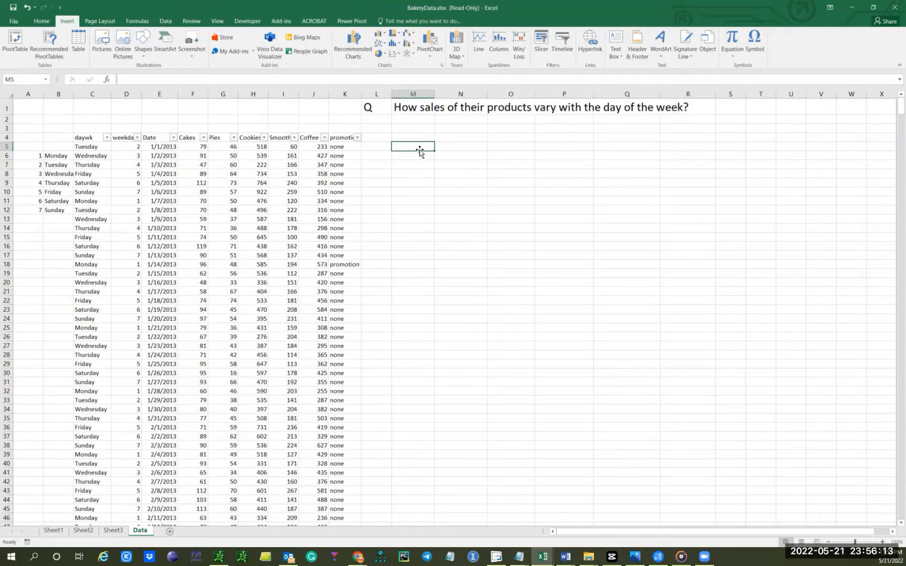
pyautogui.click(15, 42)
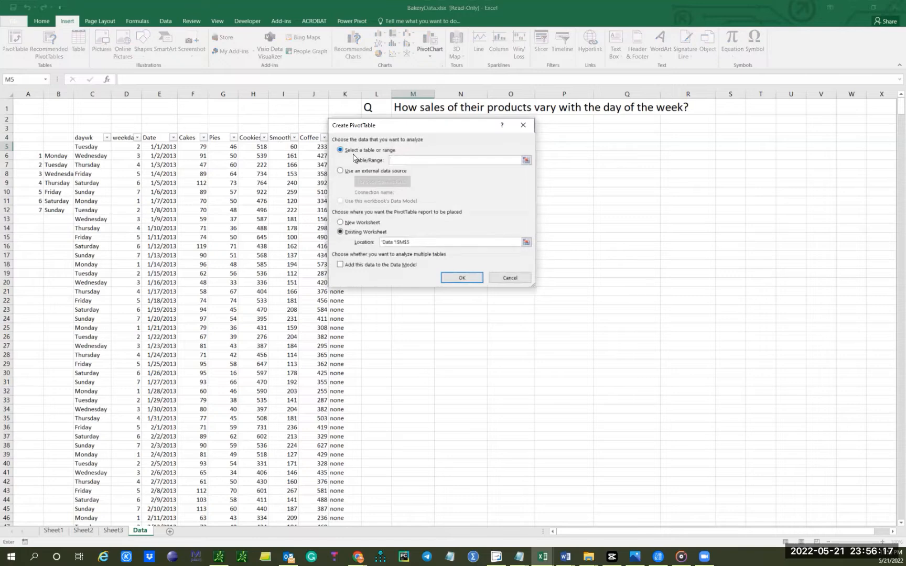
pyautogui.moveTo(391, 125); pyautogui.dragTo(456, 149)
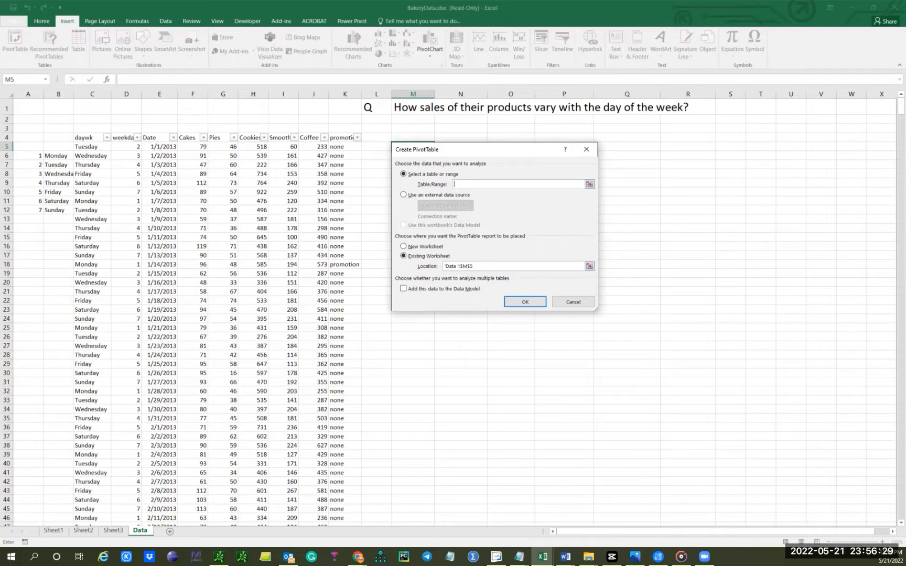
pyautogui.hotkey('alt', 'Tab')
pyautogui.moveTo(93, 137); pyautogui.dragTo(358, 391)
pyautogui.scroll(-5, 360, 396)
pyautogui.scroll(-6, 360, 396)
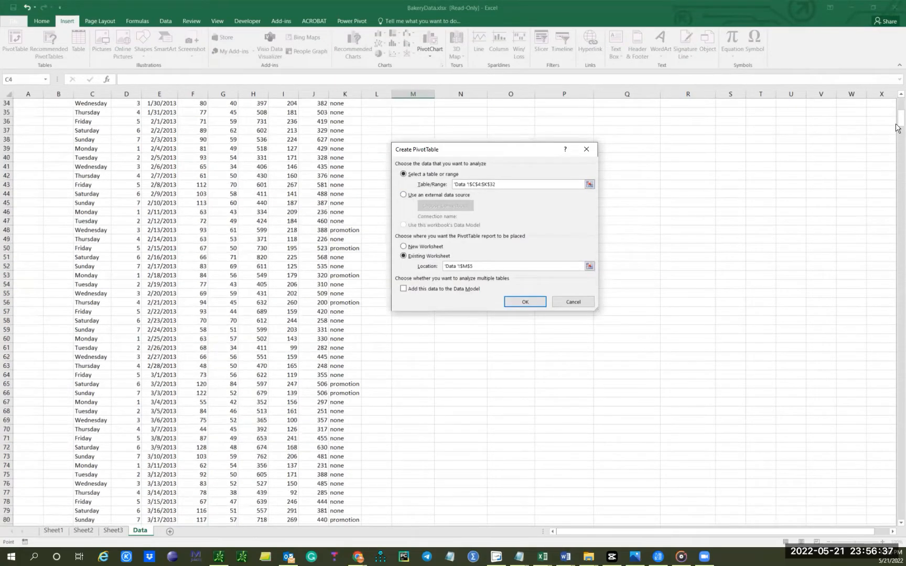
pyautogui.moveTo(898, 120); pyautogui.dragTo(896, 489)
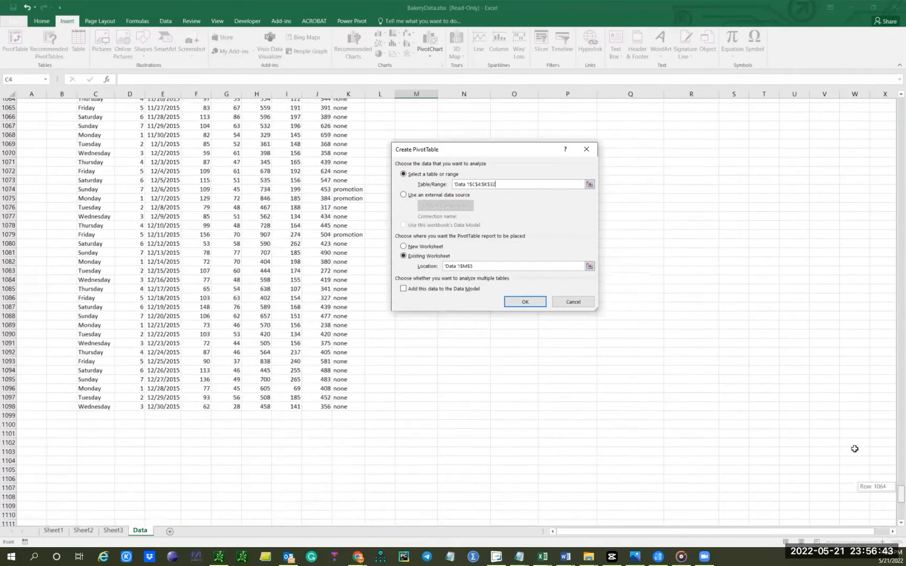
pyautogui.keyDown('shift'); pyautogui.click(354, 402); pyautogui.keyUp('shift')
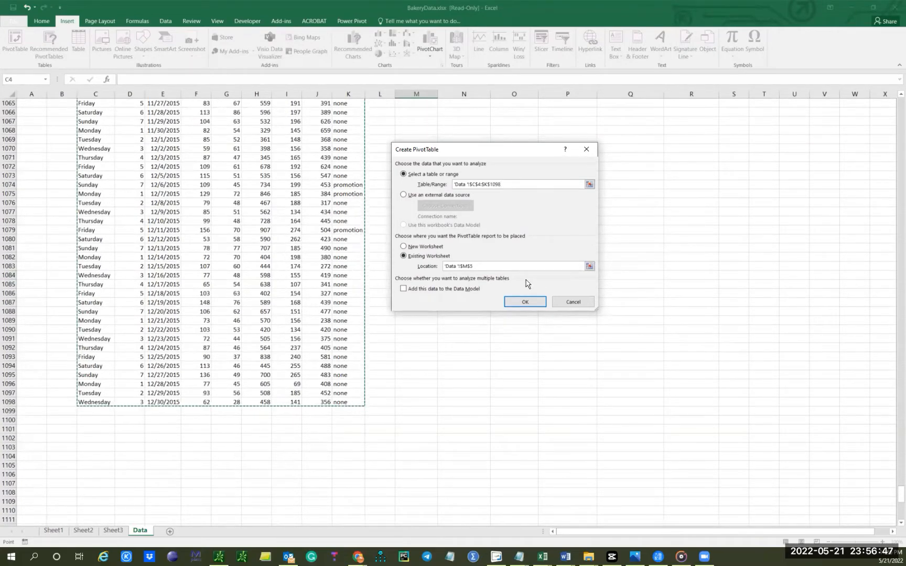
pyautogui.click(523, 304)
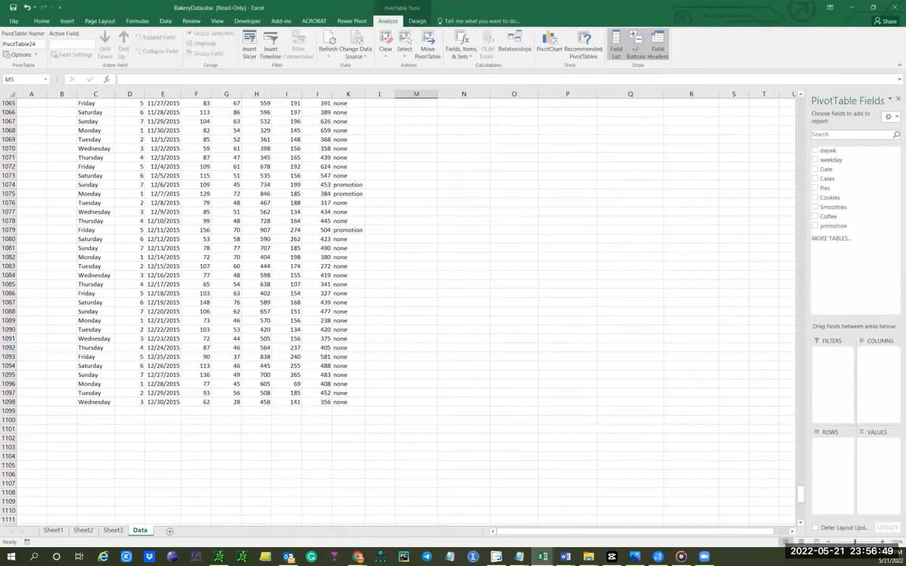
# Add the daywk field to the PivotTable's rows
pyautogui.hotkey('alt', 'Tab')
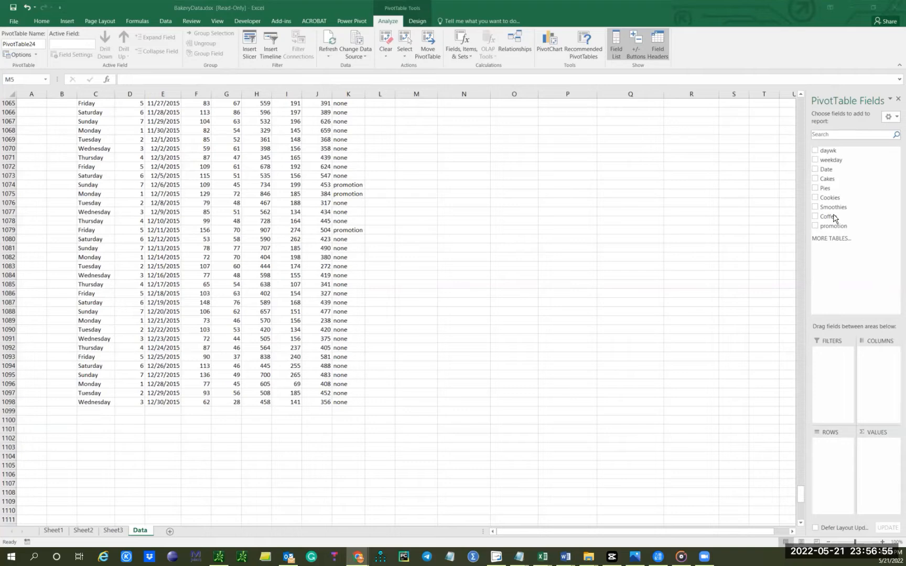
pyautogui.click(801, 494)
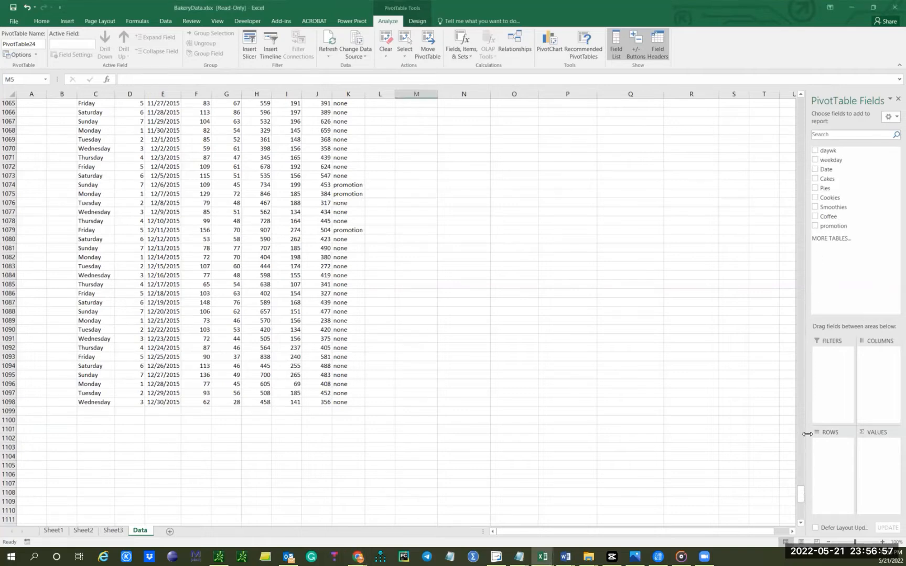
pyautogui.moveTo(800, 480); pyautogui.dragTo(801, 104)
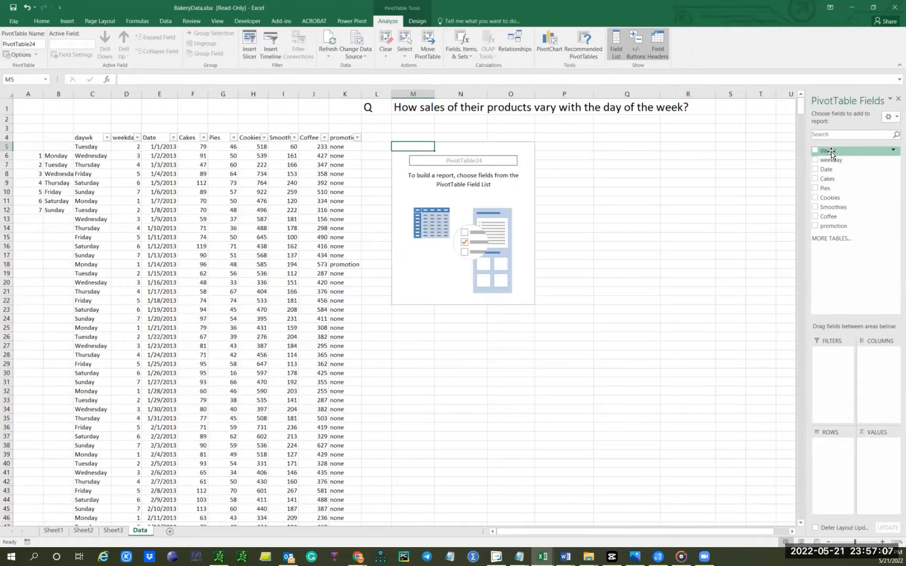
pyautogui.moveTo(831, 152); pyautogui.dragTo(834, 454)
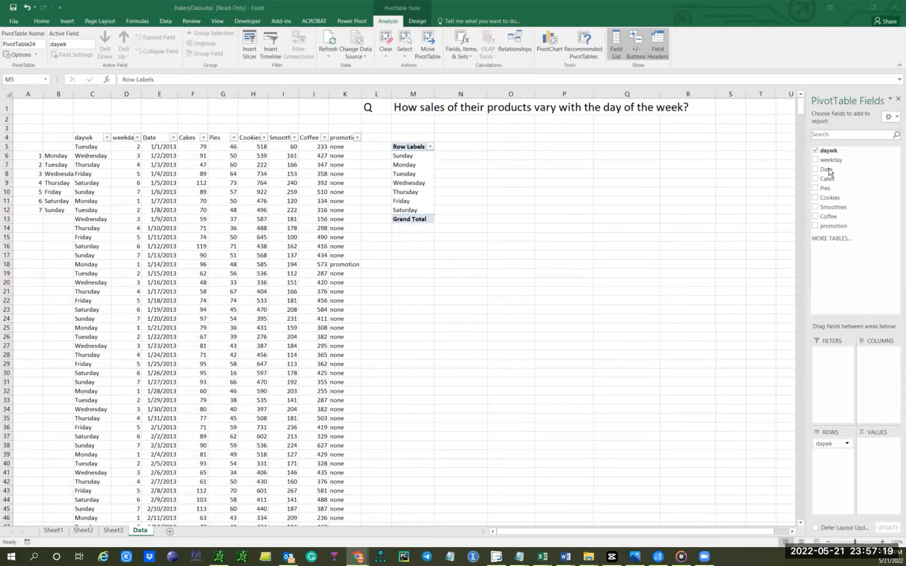
# Add the Cakes, Pies, Cookies, Smoothies and Coffee fields to the PivotTable's values
pyautogui.click(832, 179)
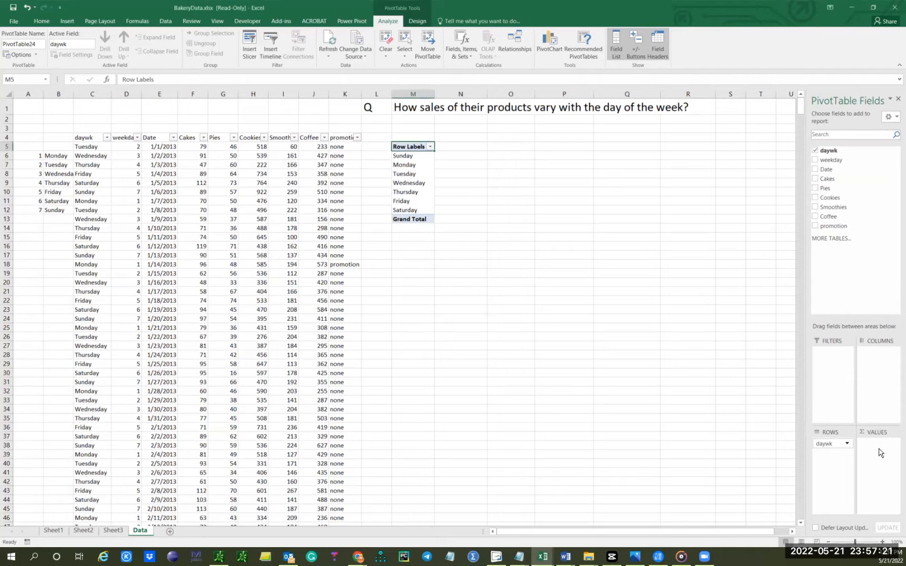
pyautogui.moveTo(829, 179); pyautogui.dragTo(879, 449)
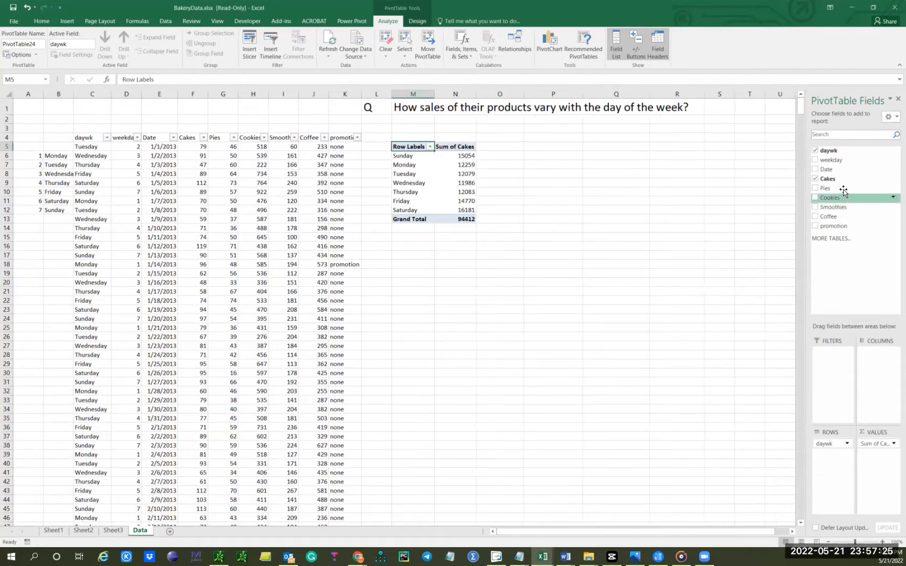
pyautogui.moveTo(845, 188); pyautogui.dragTo(882, 456)
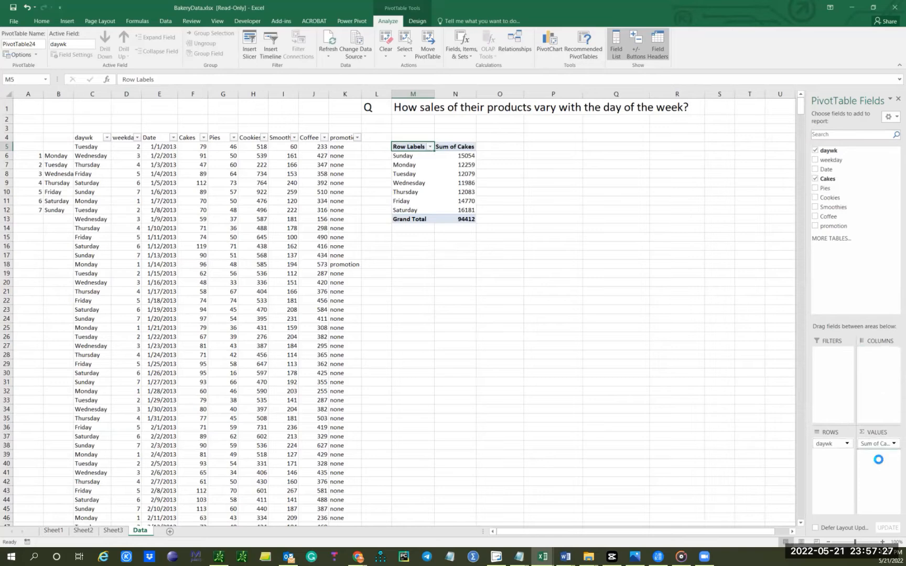
pyautogui.moveTo(842, 198); pyautogui.dragTo(885, 469)
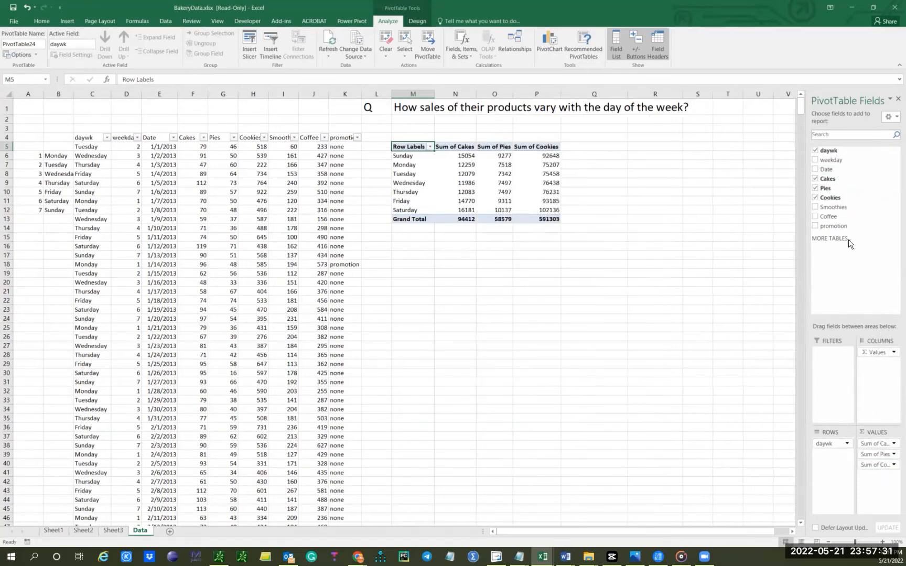
pyautogui.moveTo(837, 207); pyautogui.dragTo(877, 477)
pyautogui.moveTo(835, 217); pyautogui.dragTo(881, 495)
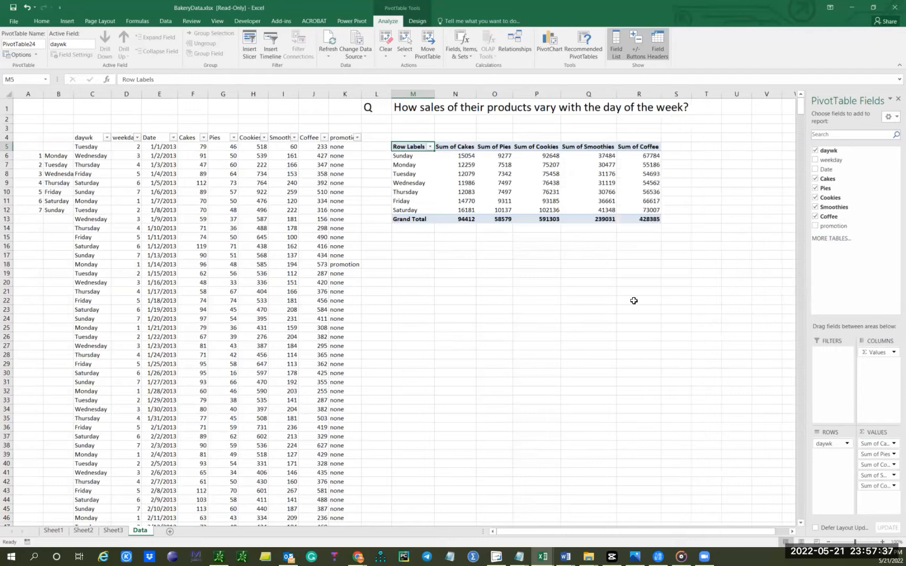
# Summarize the Cakes, Pies and Cookies value fields by Average
pyautogui.doubleClick(461, 146)
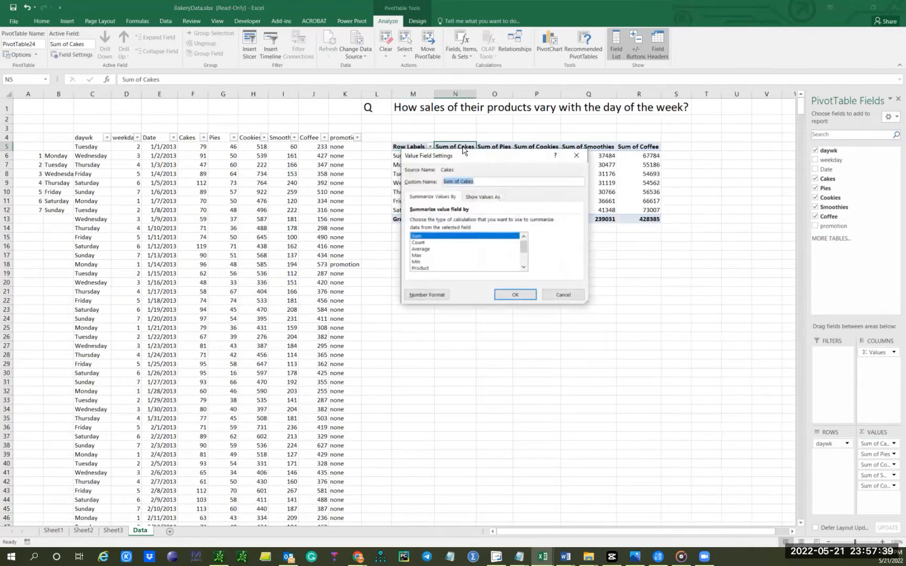
pyautogui.click(431, 248)
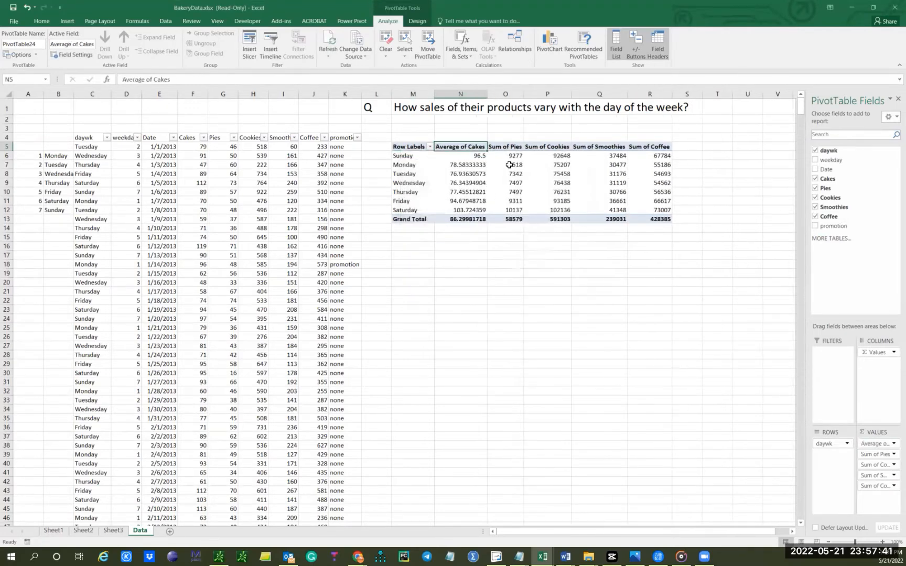
pyautogui.click(507, 148)
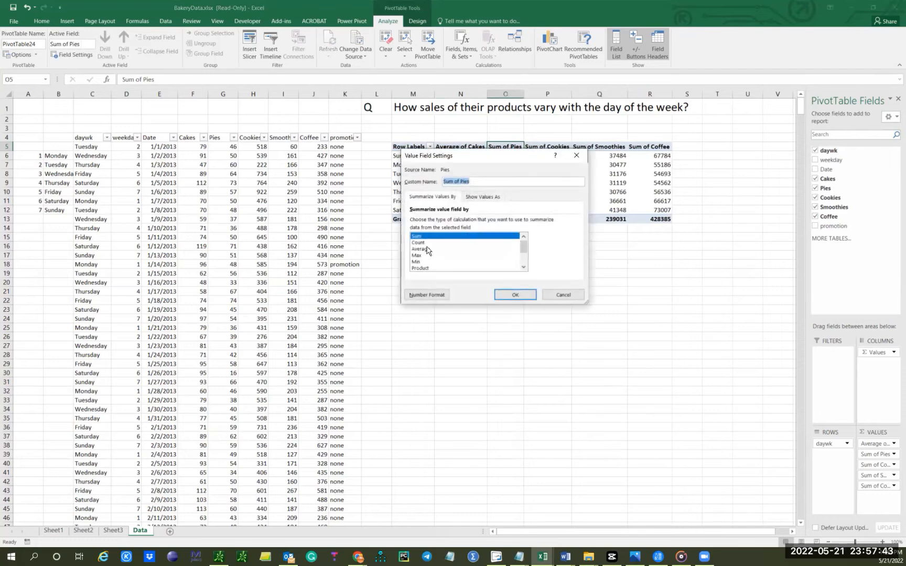
pyautogui.click(420, 250)
pyautogui.click(515, 295)
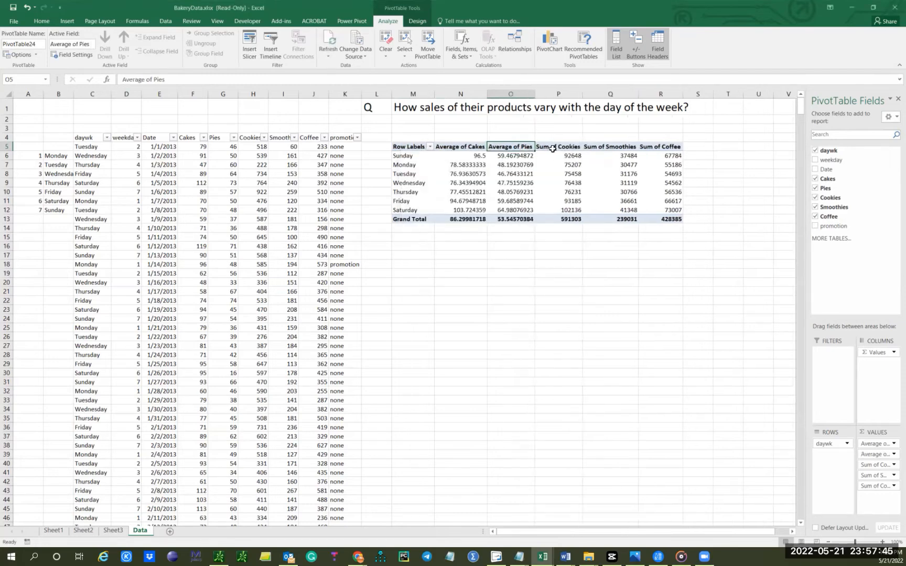
pyautogui.doubleClick(552, 149)
pyautogui.click(431, 249)
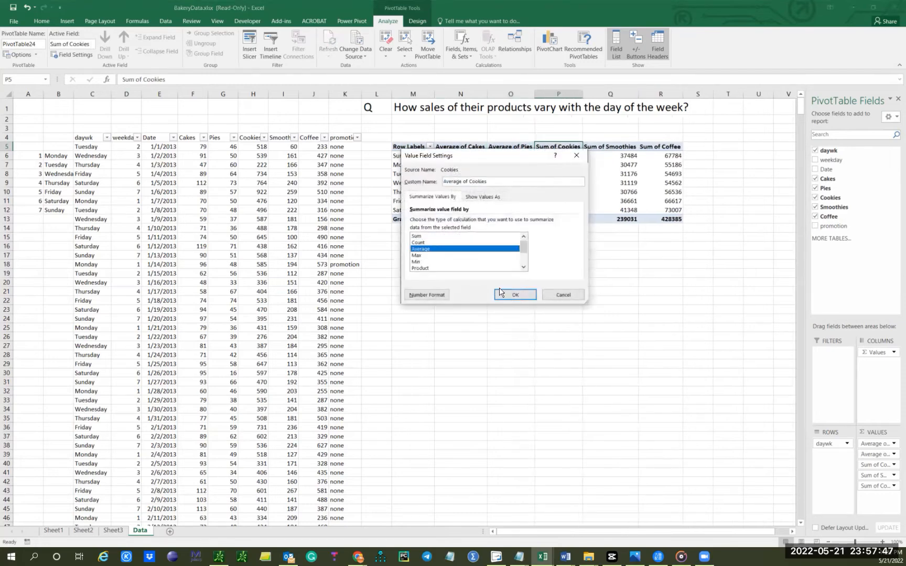
pyautogui.click(514, 294)
# Summarize the Smoothies and Coffee value fields by Average
pyautogui.doubleClick(615, 148)
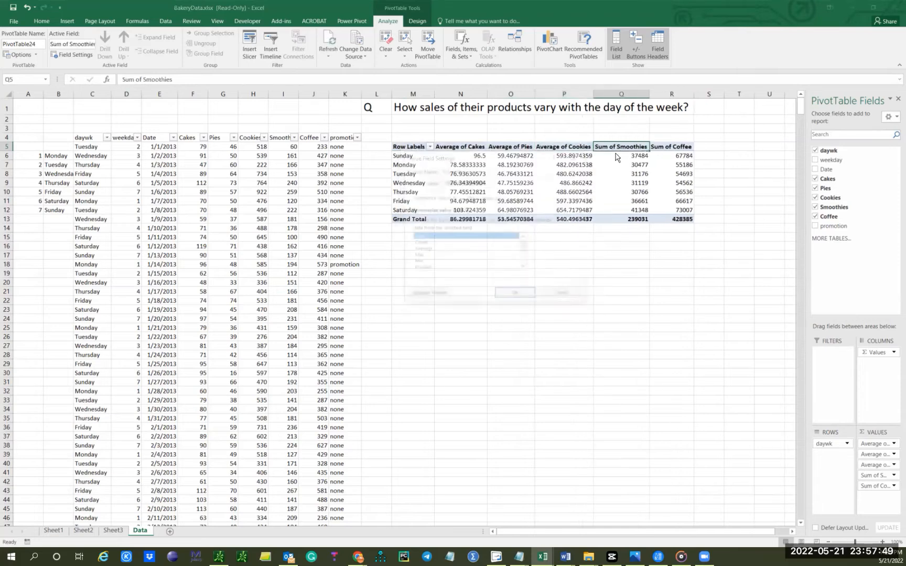
pyautogui.click(431, 250)
pyautogui.click(508, 294)
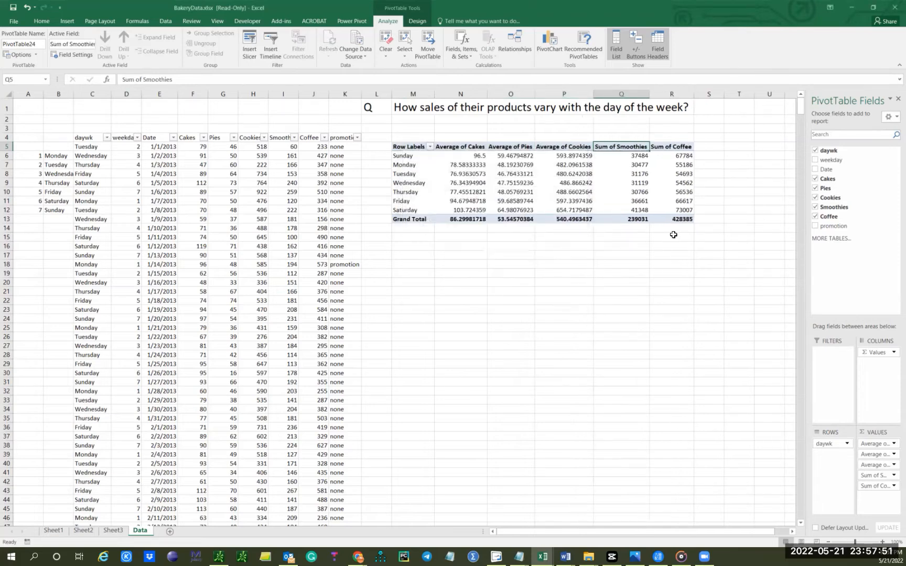
pyautogui.doubleClick(685, 148)
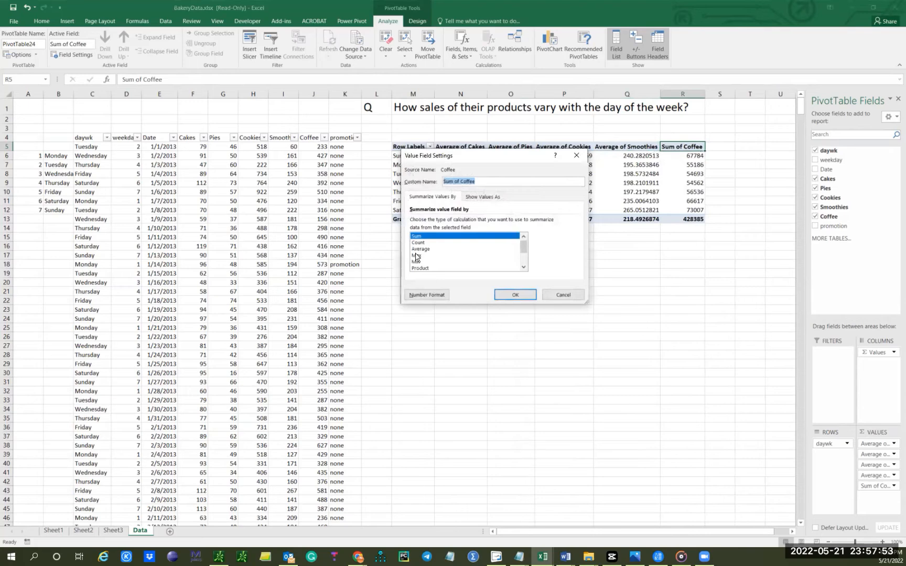
pyautogui.click(421, 249)
pyautogui.click(515, 295)
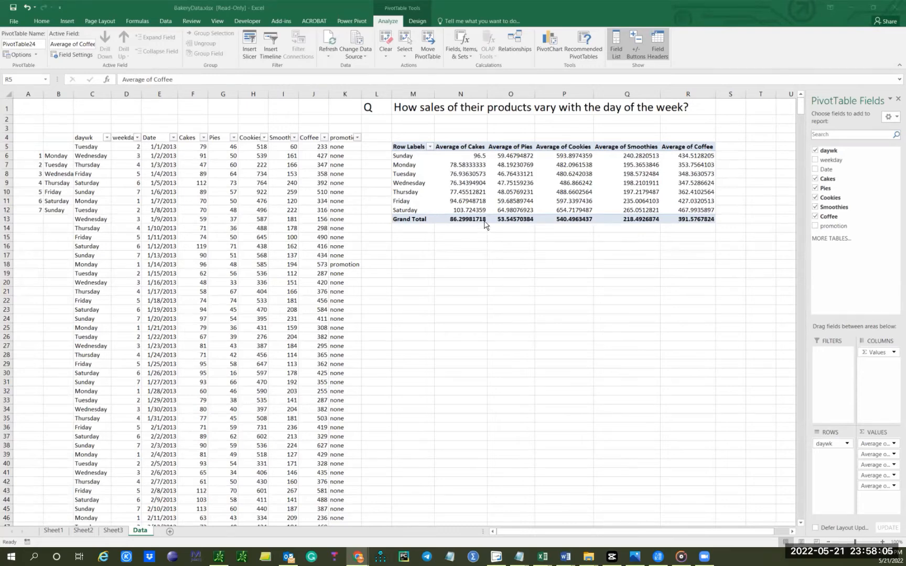
pyautogui.doubleClick(459, 150)
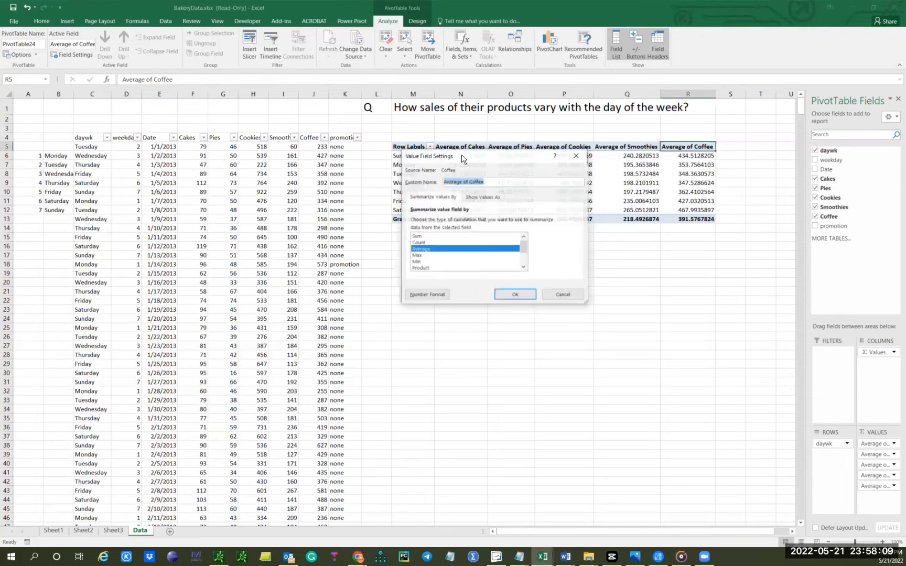
pyautogui.click(574, 156)
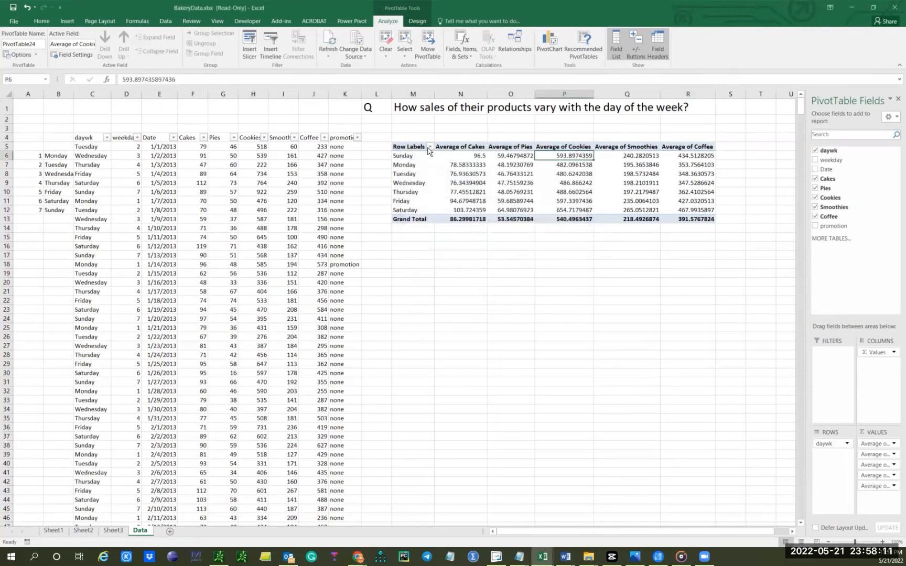
# Insert a Line PivotChart from the PivotTable and place it below the table, around columns M to Q
pyautogui.click(67, 21)
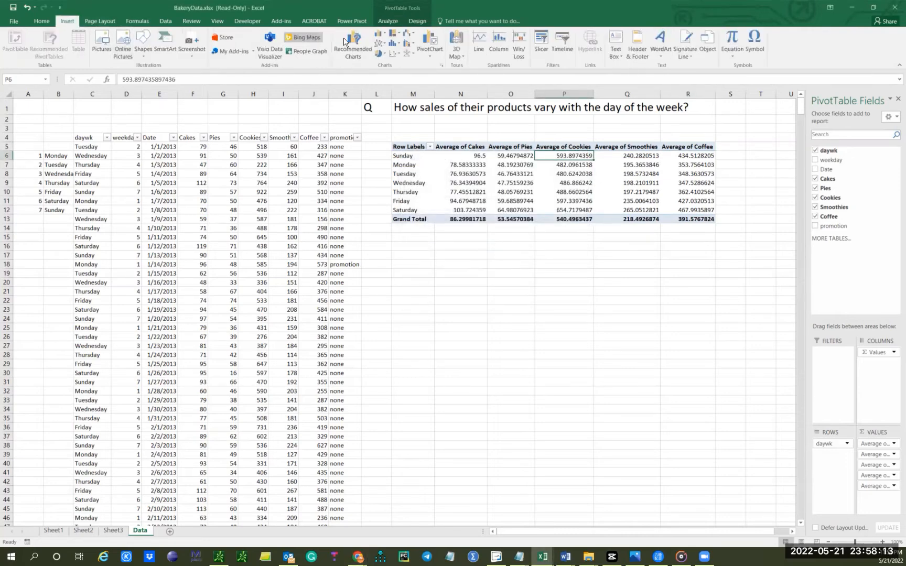
pyautogui.click(432, 59)
pyautogui.click(434, 66)
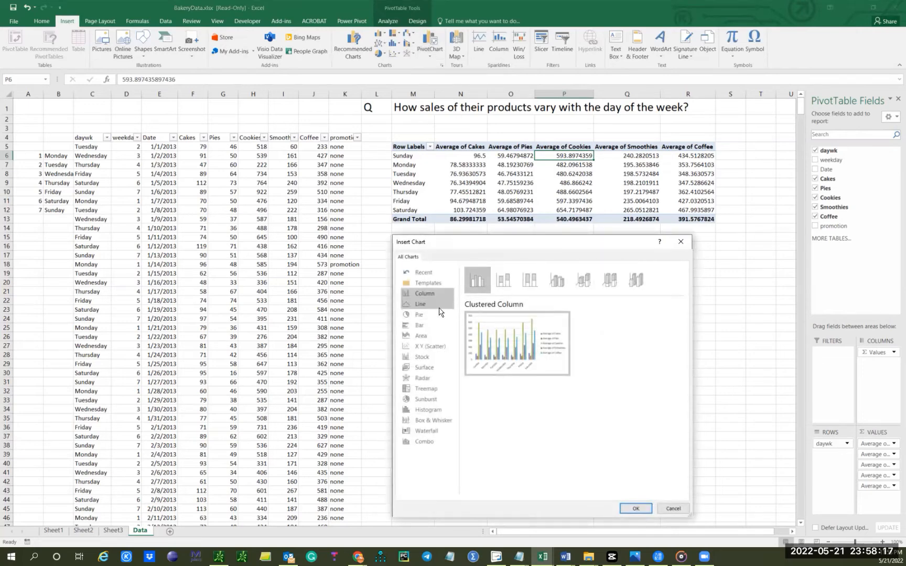
pyautogui.click(421, 306)
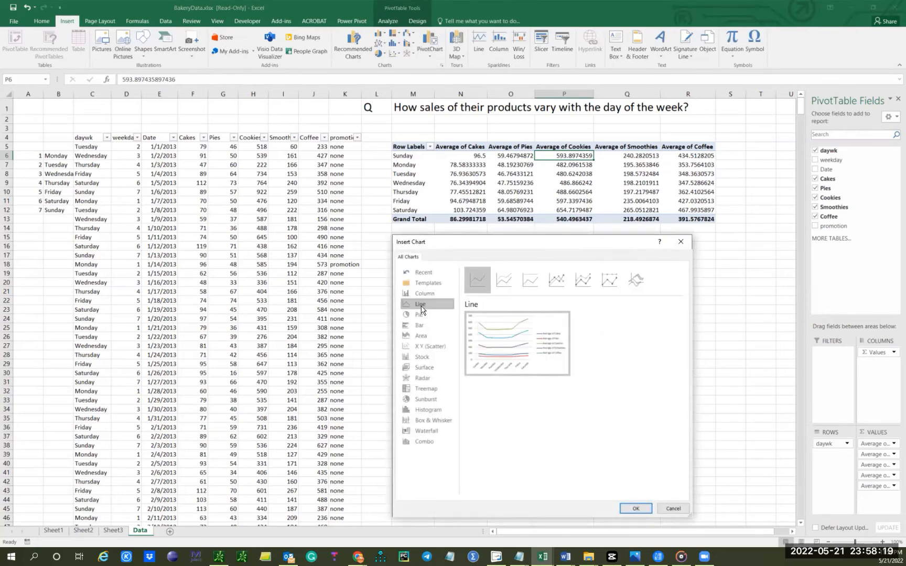
pyautogui.click(636, 508)
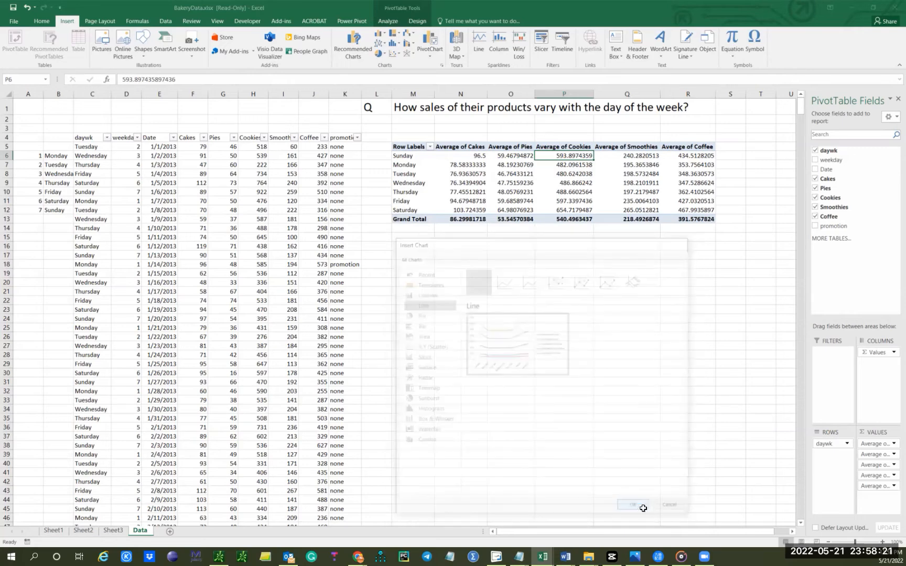
pyautogui.moveTo(582, 290); pyautogui.dragTo(615, 290)
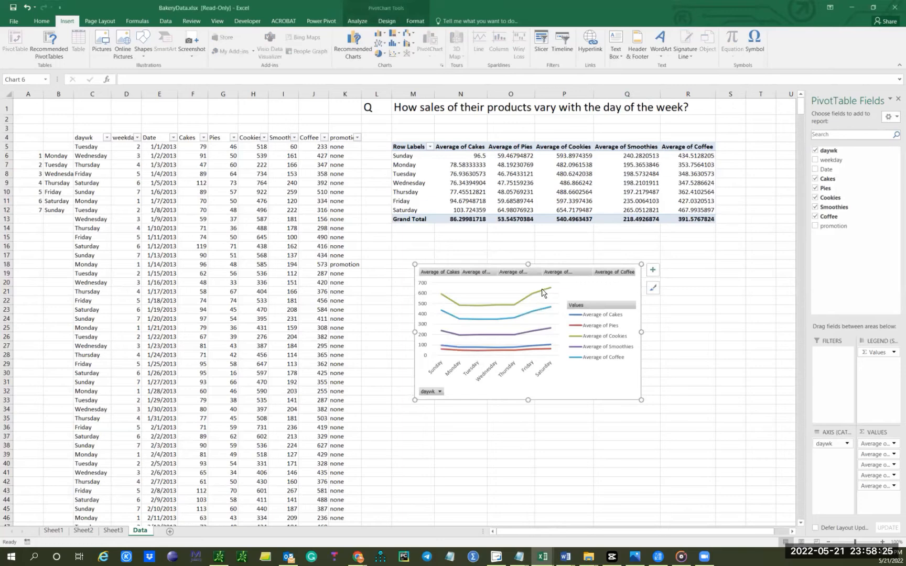
# Review the sort and filter options of the chart's daywk field without applying any
pyautogui.moveTo(548, 353)
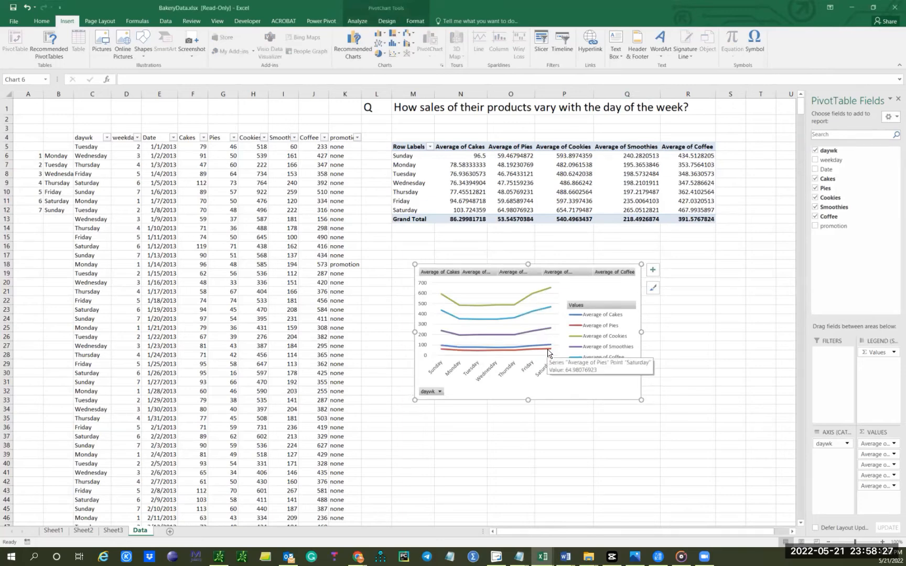
pyautogui.click(441, 393)
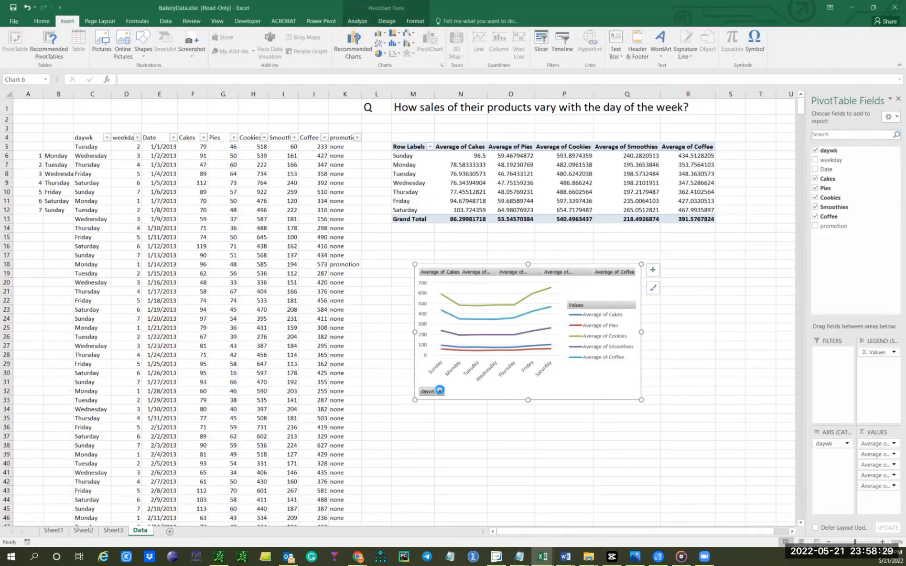
pyautogui.click(440, 392)
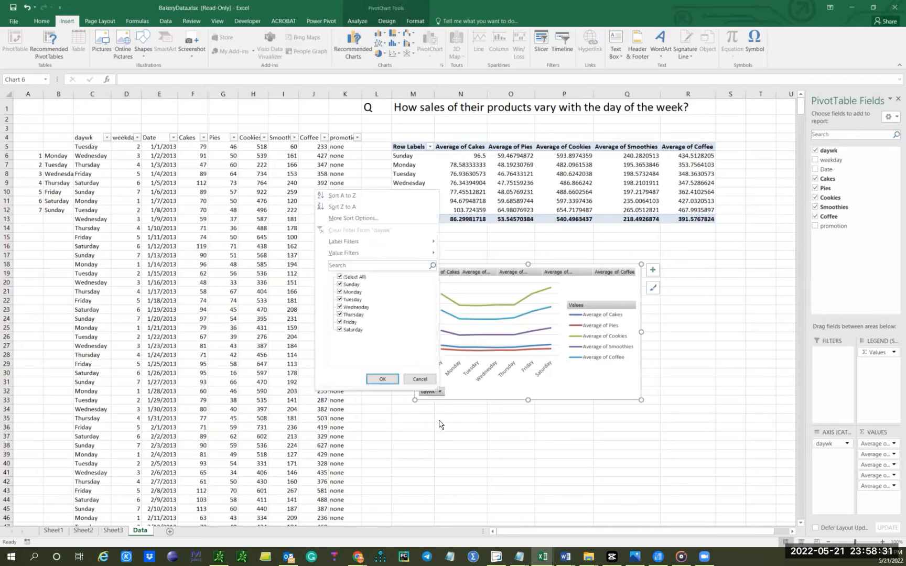
pyautogui.click(413, 380)
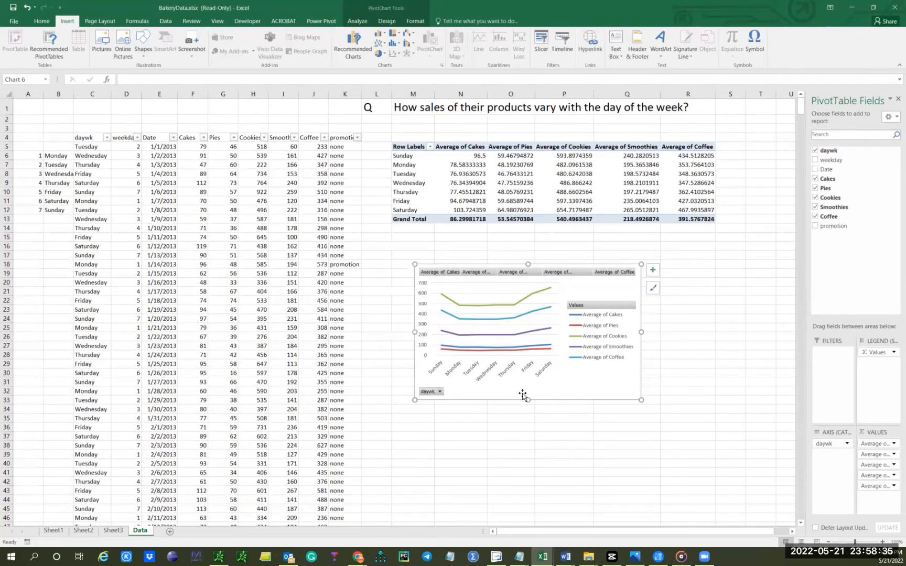